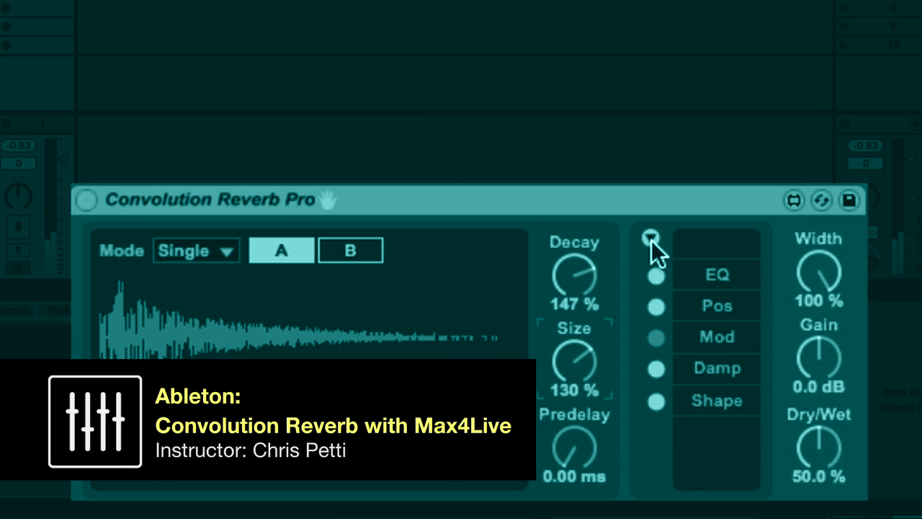
pyautogui.click(801, 156)
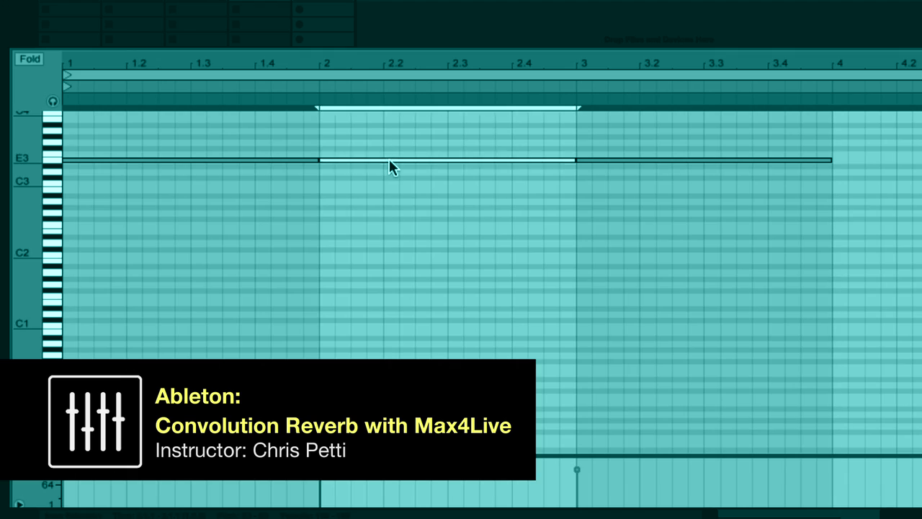
pyautogui.press('Delete')
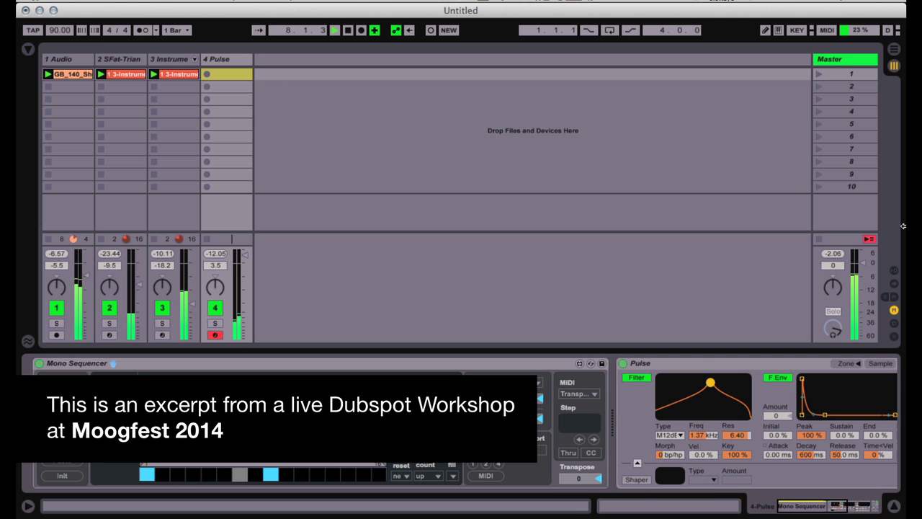
pyautogui.scroll(-5, 549, 437)
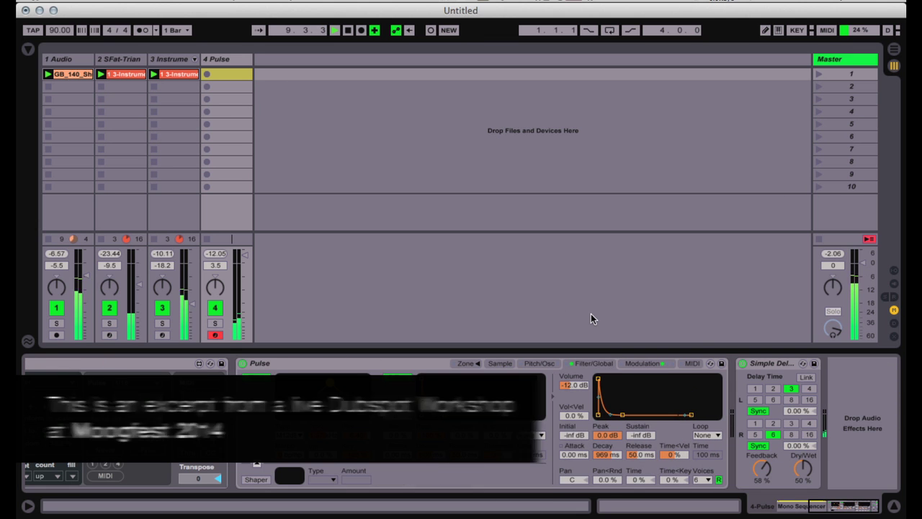
# - Add a new MIDI track and load the UniSaw.adv preset onto it from the User Library's MOOGFEST 2014 folder
pyautogui.press('super+shift+t')
pyautogui.press('super+alt+b')
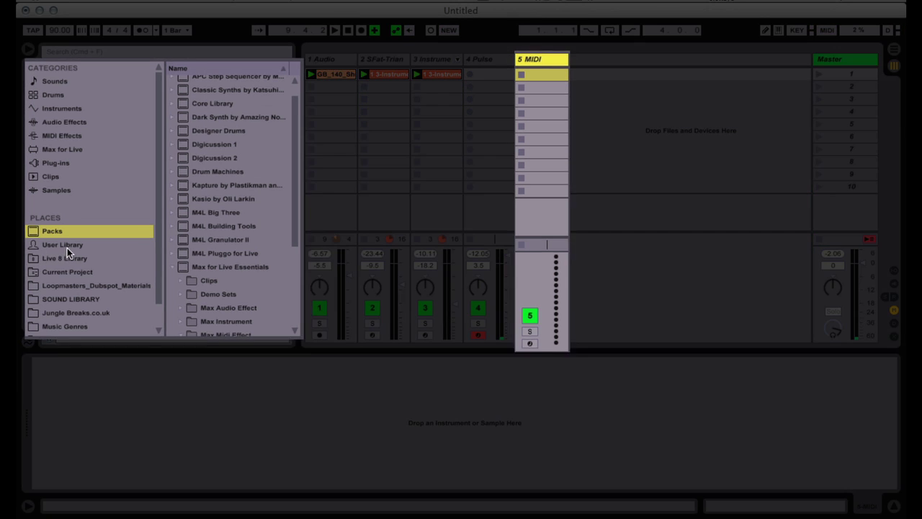
pyautogui.click(54, 240)
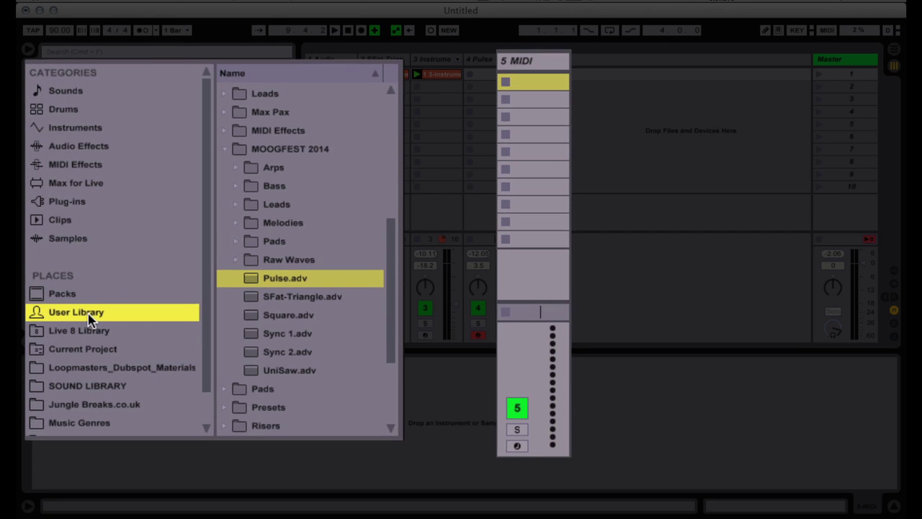
pyautogui.click(263, 386)
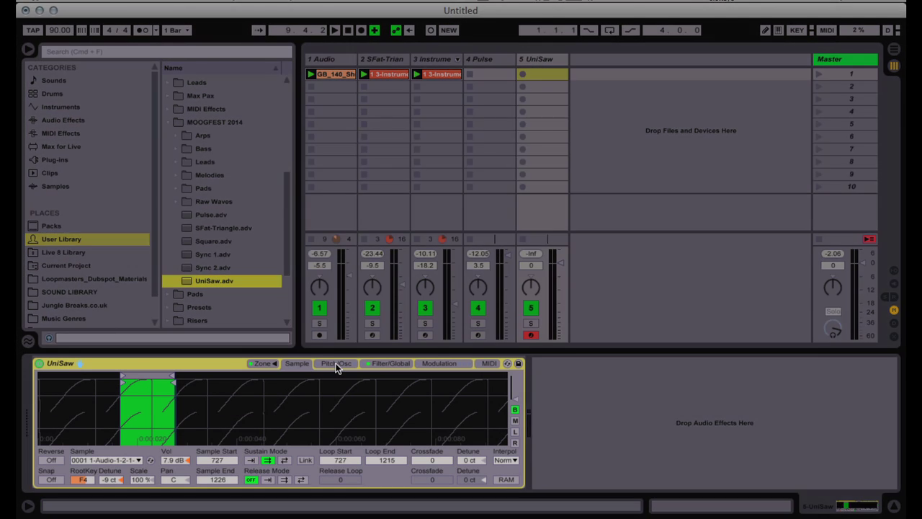
# - Show UniSaw's Pitch/Osc settings and open its zone editor to examine the layered samples
pyautogui.click(336, 363)
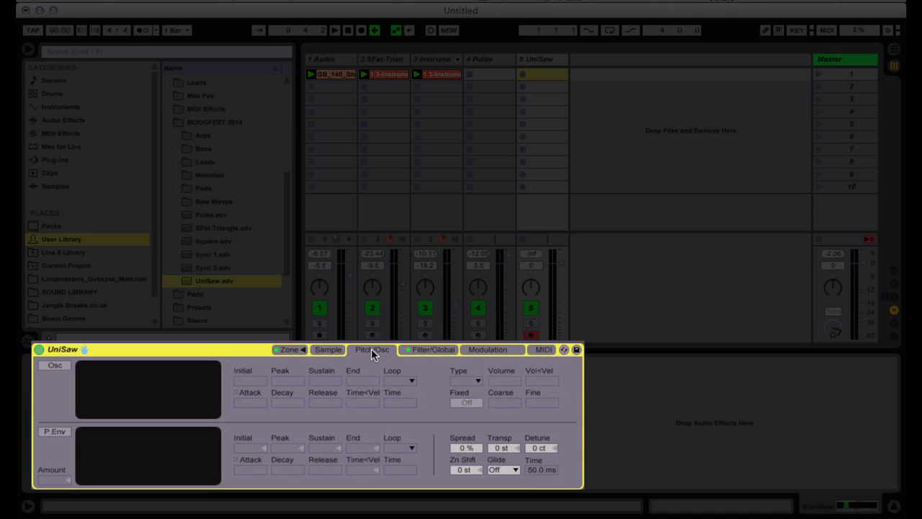
pyautogui.click(377, 311)
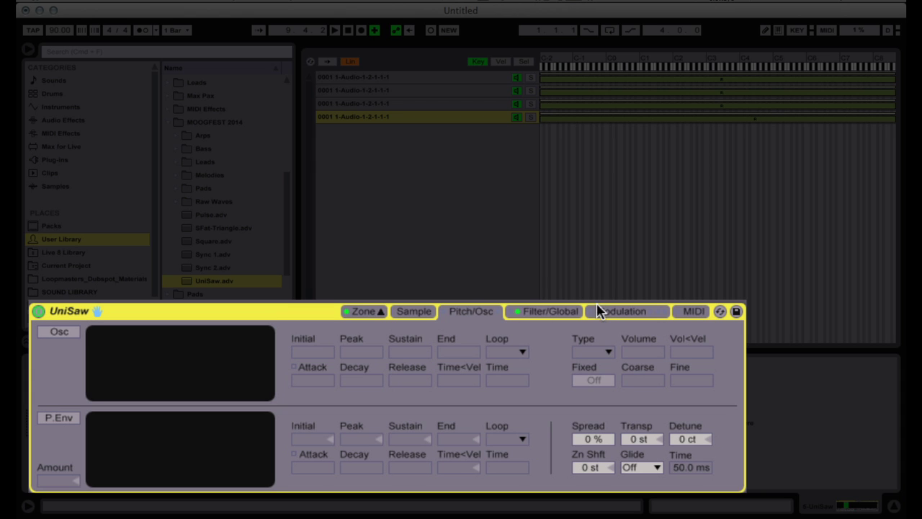
# - Shape UniSaw's volume envelope with a 20.0 s attack, 1.00 ms decay, -inf dB sustain and 1.00 ms release
pyautogui.click(559, 313)
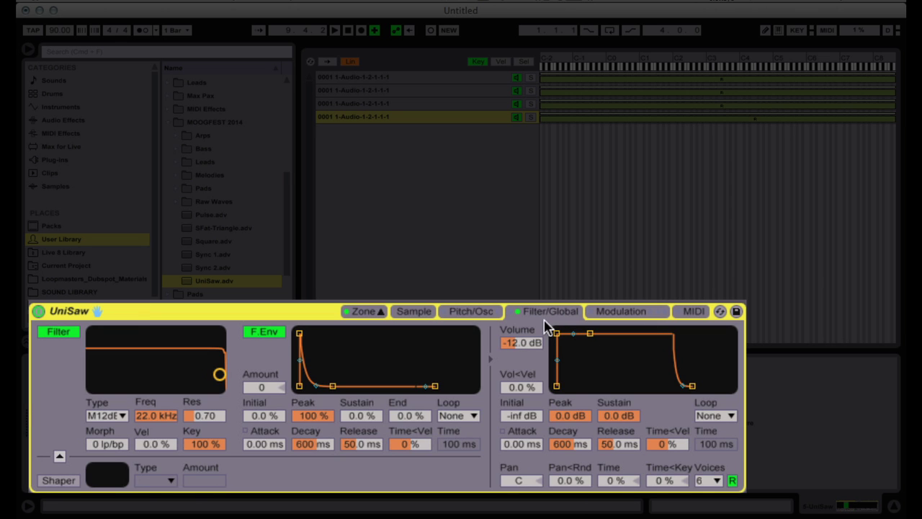
pyautogui.click(557, 335)
pyautogui.moveTo(557, 334); pyautogui.dragTo(616, 339)
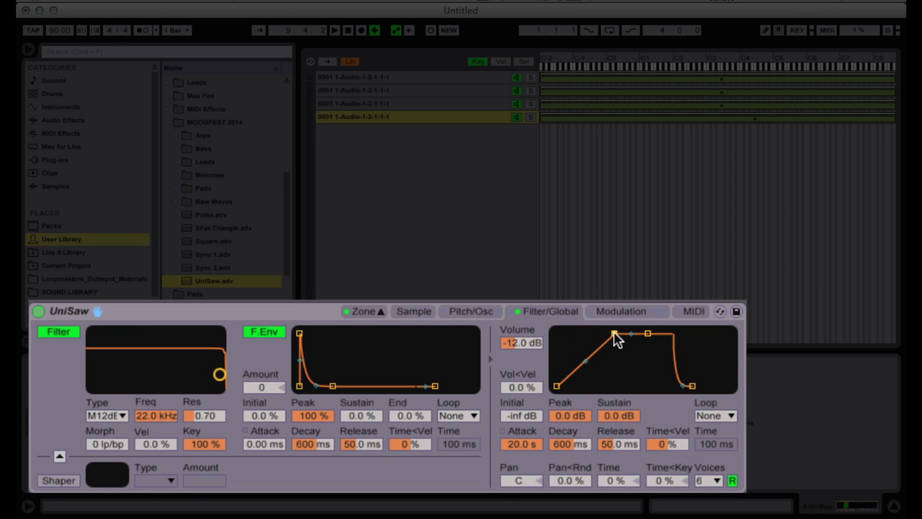
pyautogui.moveTo(650, 340); pyautogui.dragTo(614, 386)
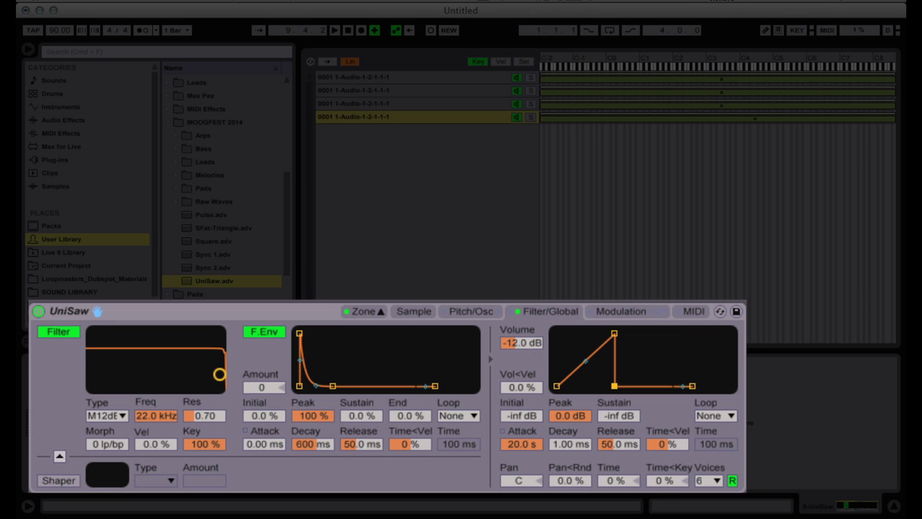
pyautogui.moveTo(692, 386); pyautogui.dragTo(672, 386)
# - Set UniSaw's filter to a frequency of 659 Hz, a resonance of 2.46 and a morph of 56 lp/bp
pyautogui.moveTo(220, 378); pyautogui.dragTo(160, 350)
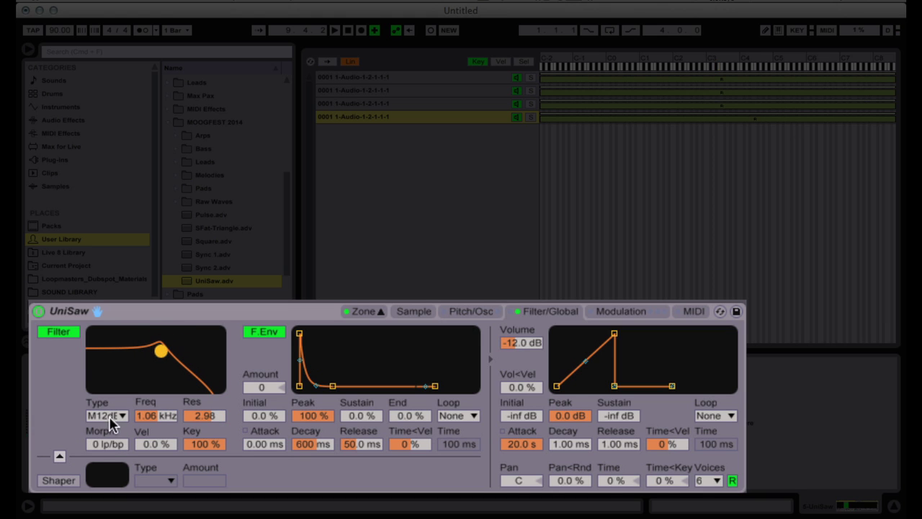
pyautogui.moveTo(114, 443); pyautogui.dragTo(113, 411)
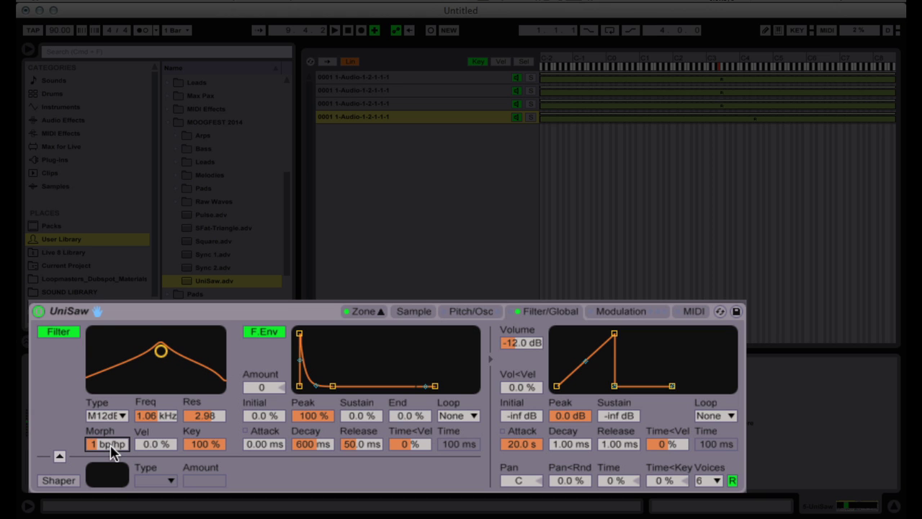
pyautogui.moveTo(107, 444); pyautogui.dragTo(106, 454)
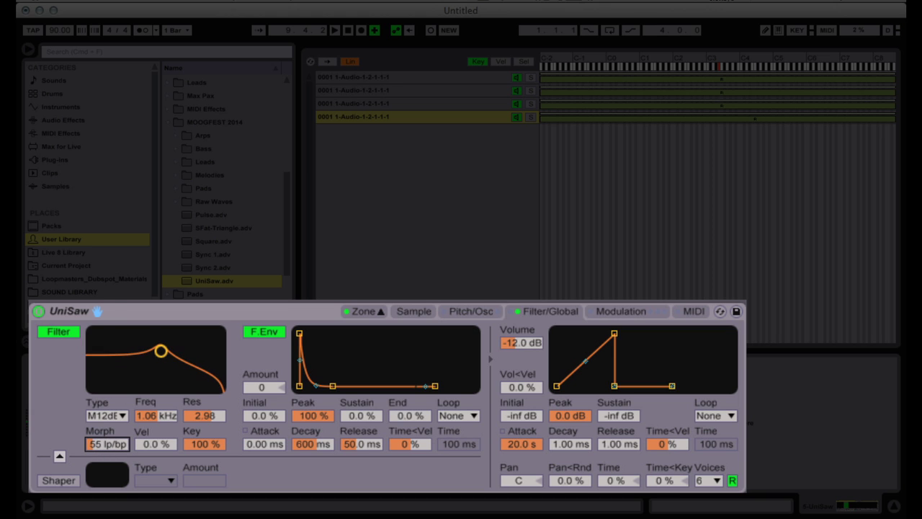
pyautogui.moveTo(161, 351)
pyautogui.mouseDown()
pyautogui.moveTo(193, 341)
pyautogui.moveTo(151, 352)
pyautogui.mouseUp()
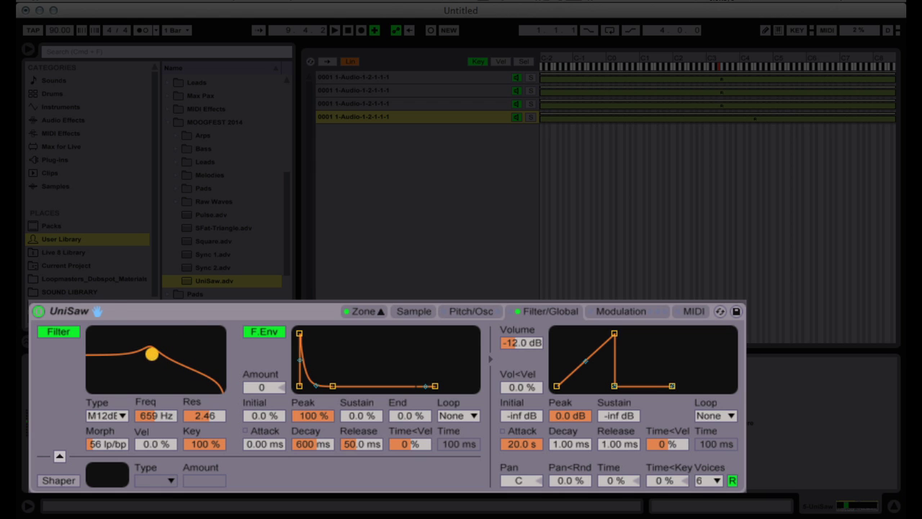
# - Set UniSaw's filter envelope to an amount of 70, a 20.0 s attack and a 1.00 ms decay
pyautogui.moveTo(265, 388); pyautogui.dragTo(265, 377)
pyautogui.moveTo(305, 339); pyautogui.dragTo(382, 339)
pyautogui.moveTo(389, 386); pyautogui.dragTo(357, 387)
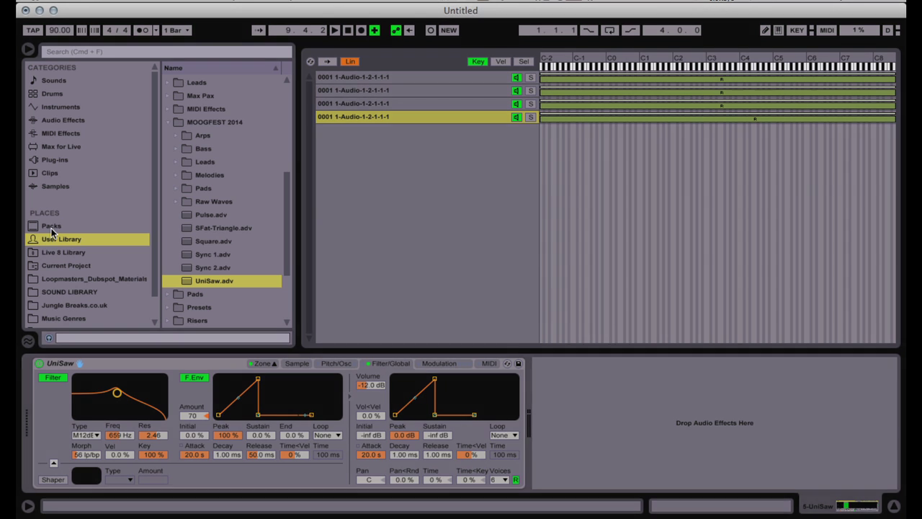
# - Expand the Convolution Reverb folder inside the Max Audio Effect folder of the Max for Live Essentials pack
pyautogui.click(51, 227)
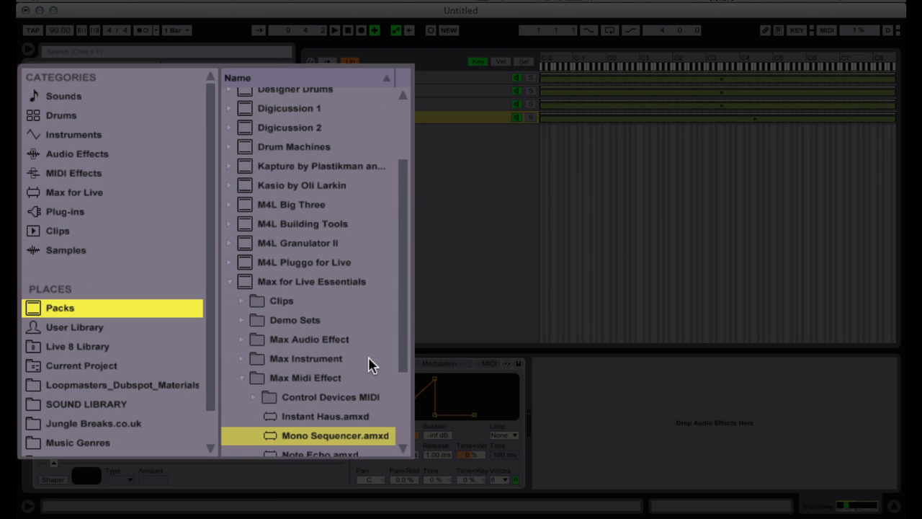
pyautogui.click(241, 378)
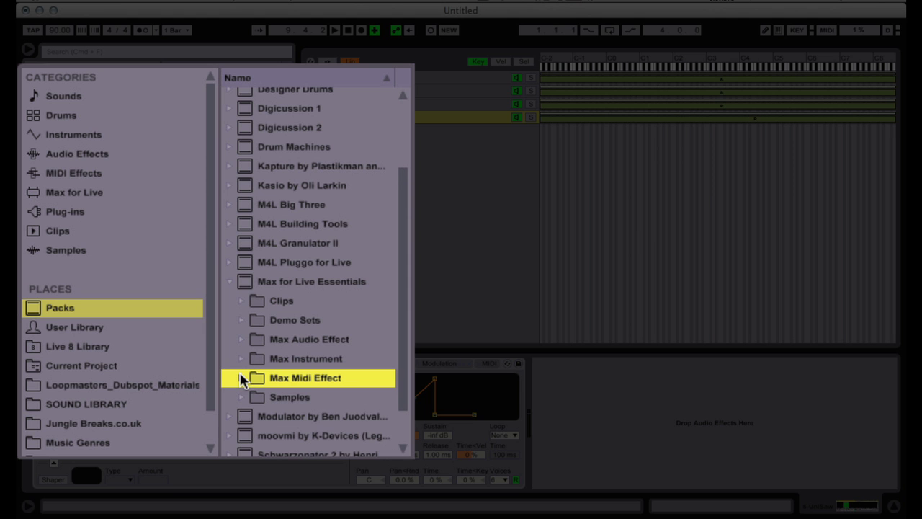
pyautogui.click(242, 340)
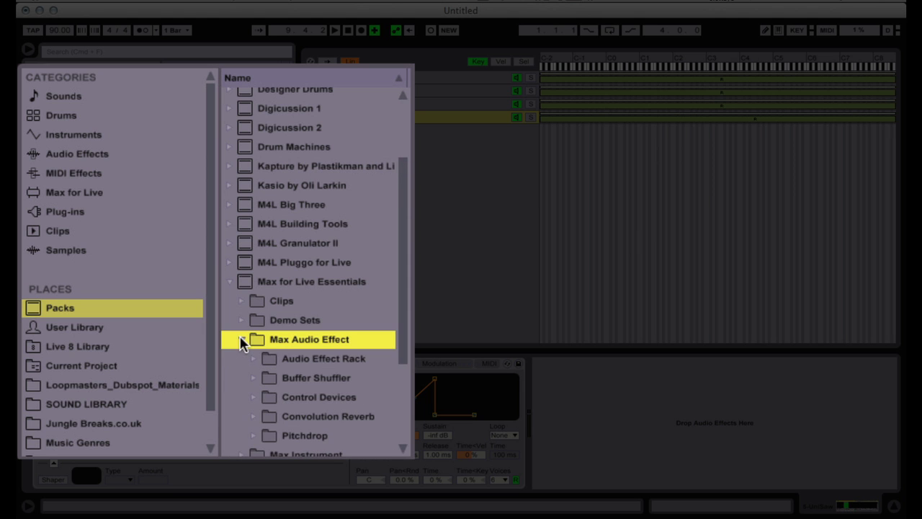
pyautogui.scroll(-2, 333, 356)
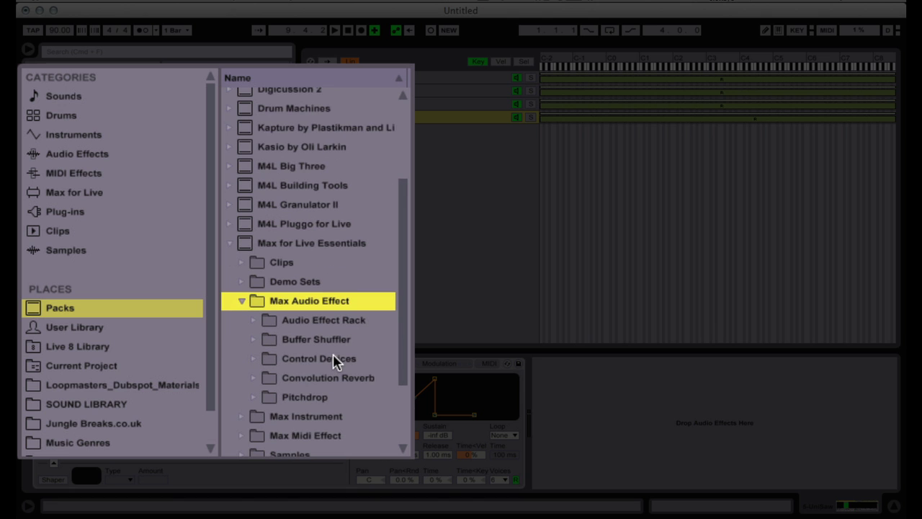
pyautogui.click(254, 378)
pyautogui.scroll(-5, 336, 379)
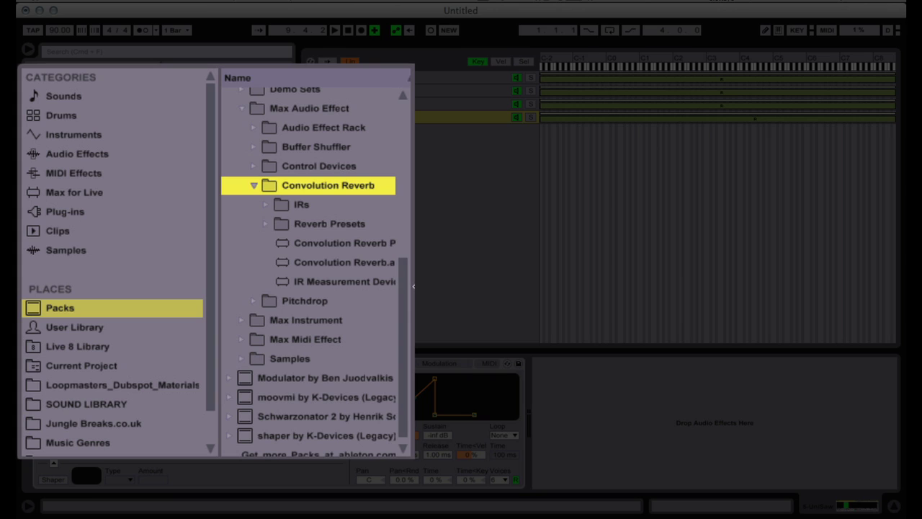
# - Widen the browser and add Convolution Reverb Pro.amxd after UniSaw in the device chain
pyautogui.moveTo(413, 260); pyautogui.dragTo(511, 259)
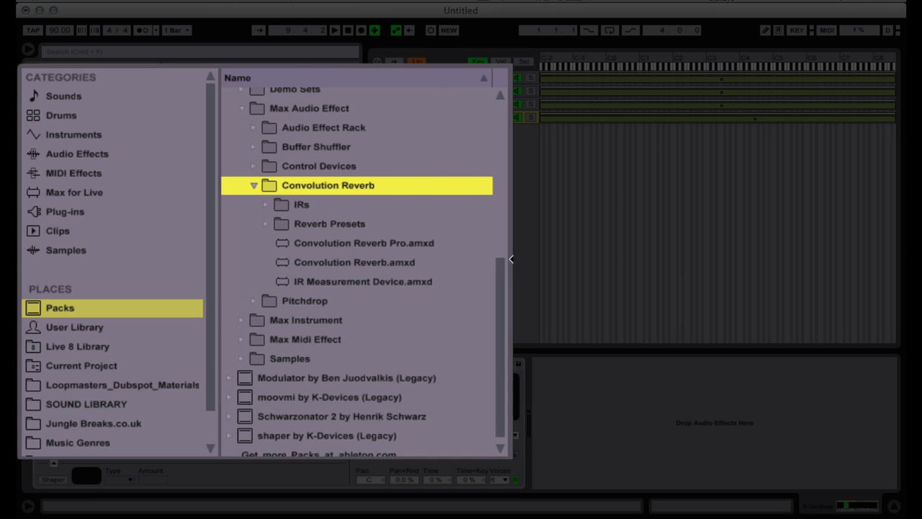
pyautogui.click(285, 245)
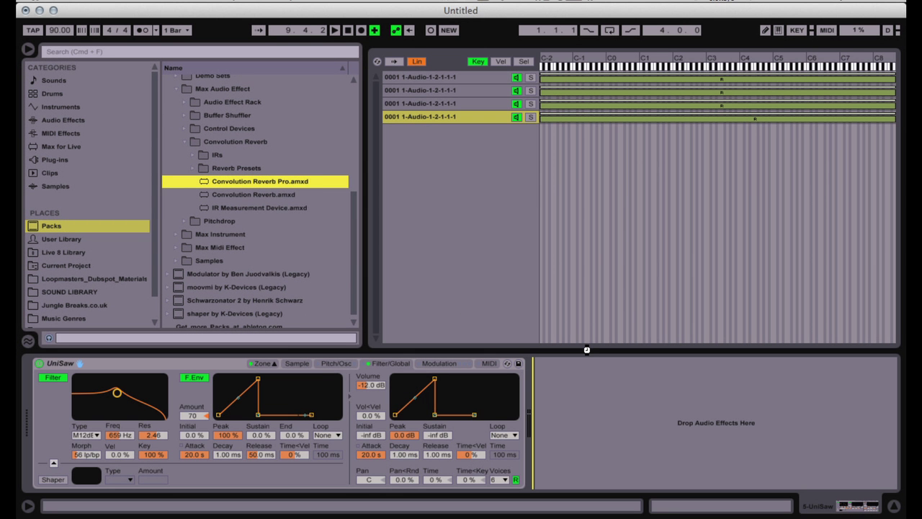
pyautogui.moveTo(586, 351); pyautogui.dragTo(587, 360)
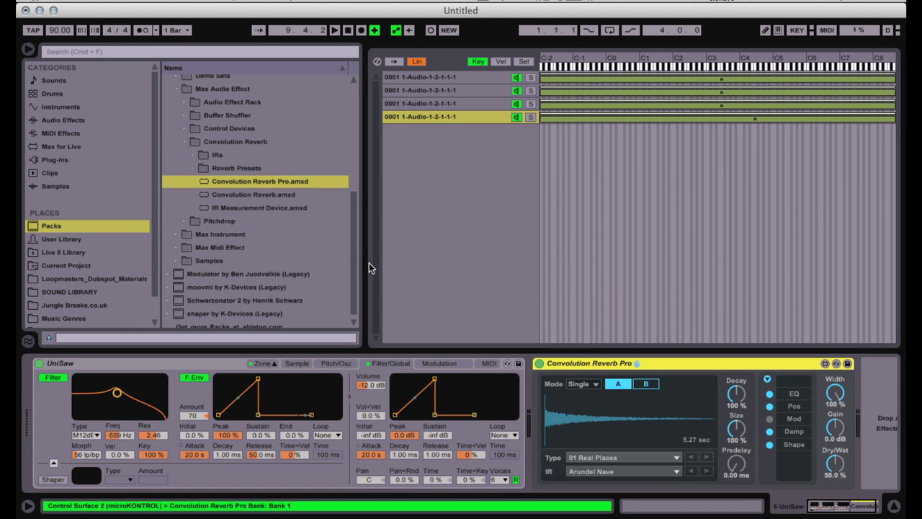
# - Hide the browser and close UniSaw's zone editor to return to the session's tracks
pyautogui.moveTo(360, 241); pyautogui.dragTo(318, 240)
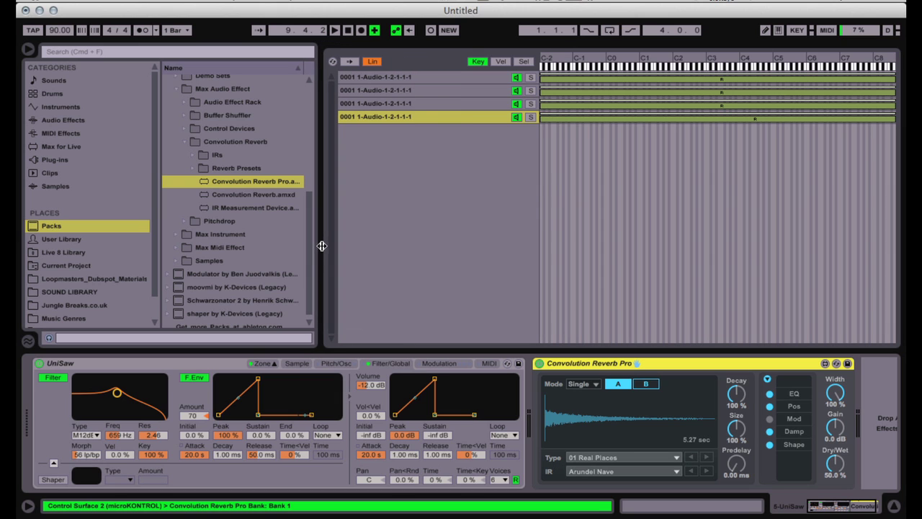
pyautogui.press('super+alt+b')
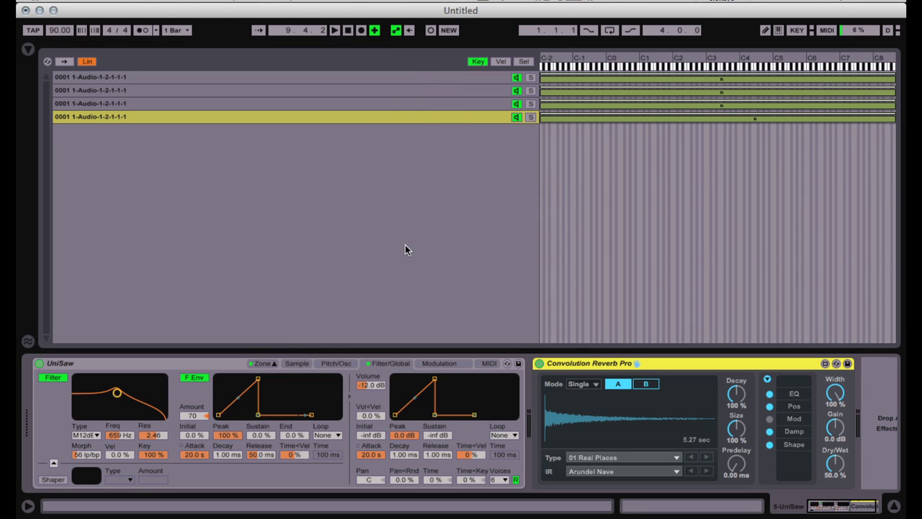
pyautogui.click(263, 364)
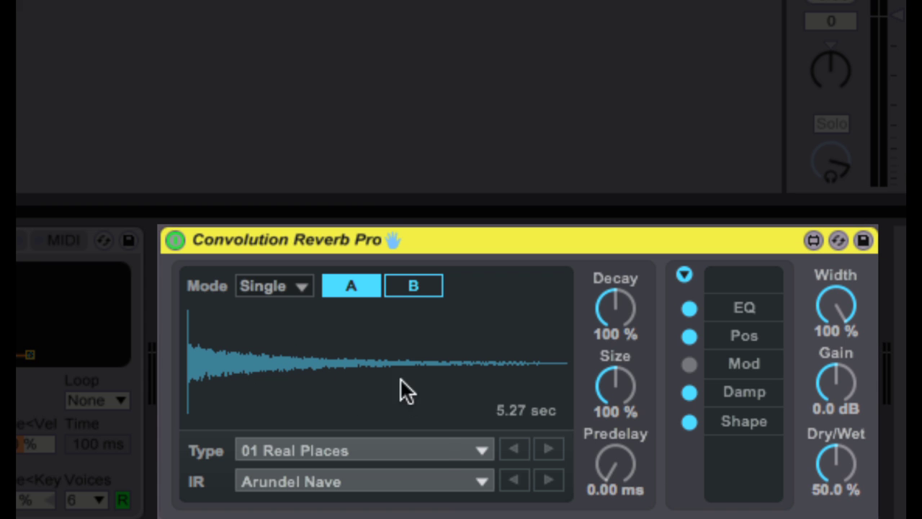
# - Set the reverb's impulse response type to 05 Halls and its IR to Q2496 Concert H-A
pyautogui.click(432, 454)
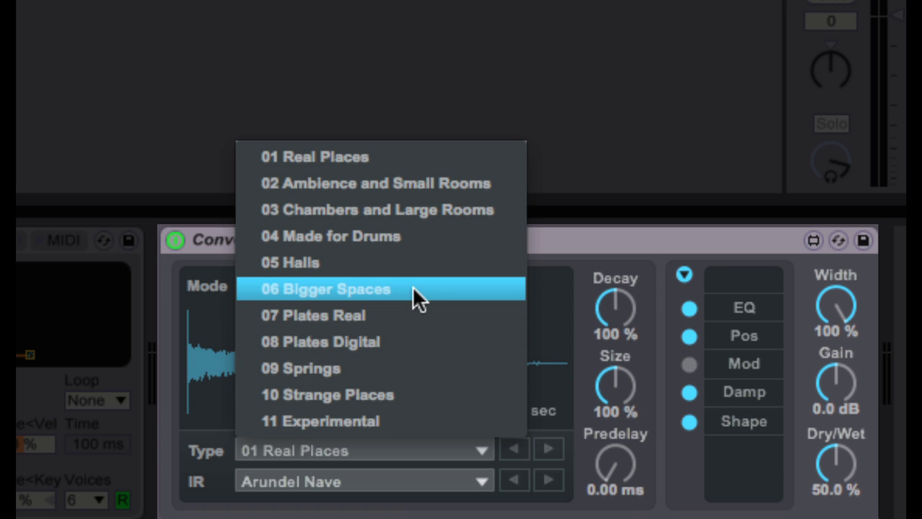
pyautogui.click(409, 259)
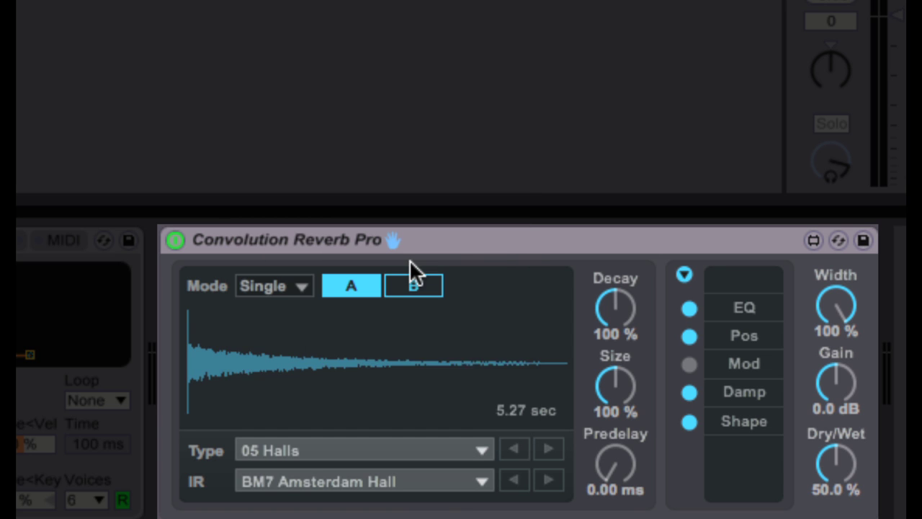
pyautogui.click(470, 483)
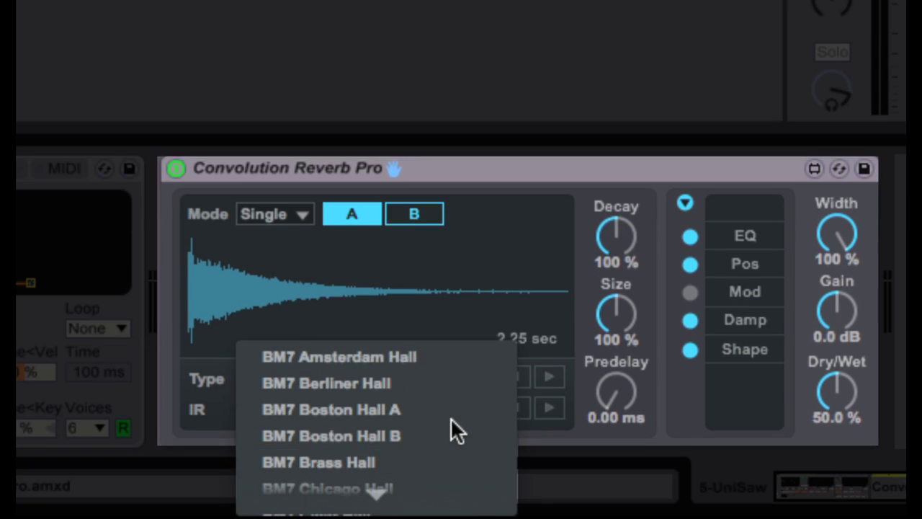
pyautogui.scroll(-10, 438, 474)
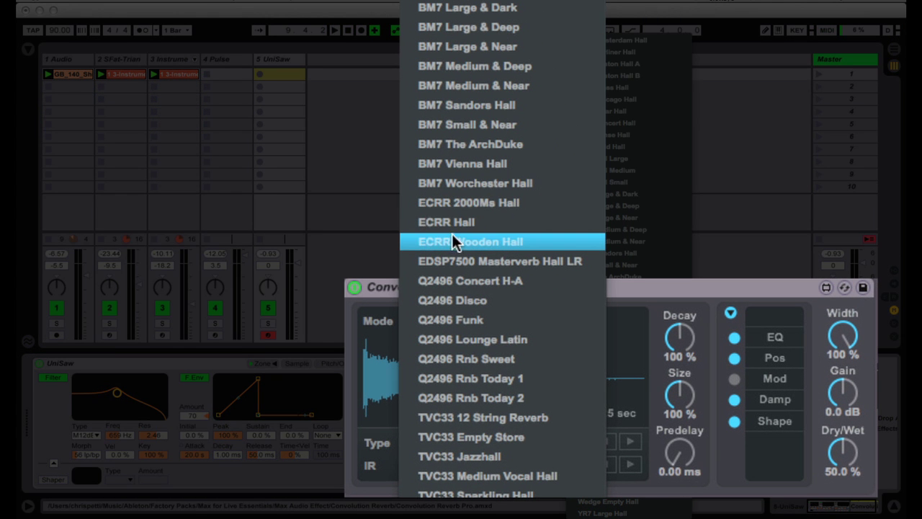
pyautogui.click(450, 284)
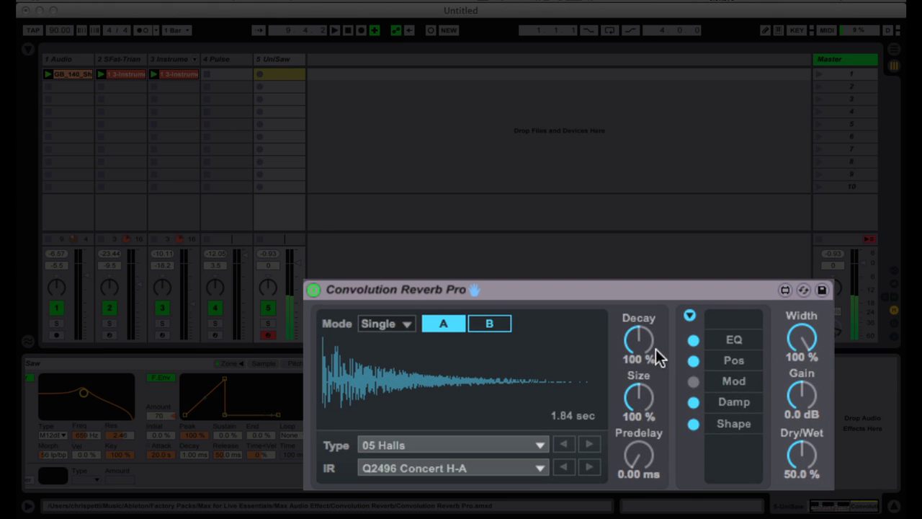
# - Set the Convolution Reverb Pro's decay to 147 % and its size to 130 %
pyautogui.moveTo(642, 343); pyautogui.dragTo(644, 345)
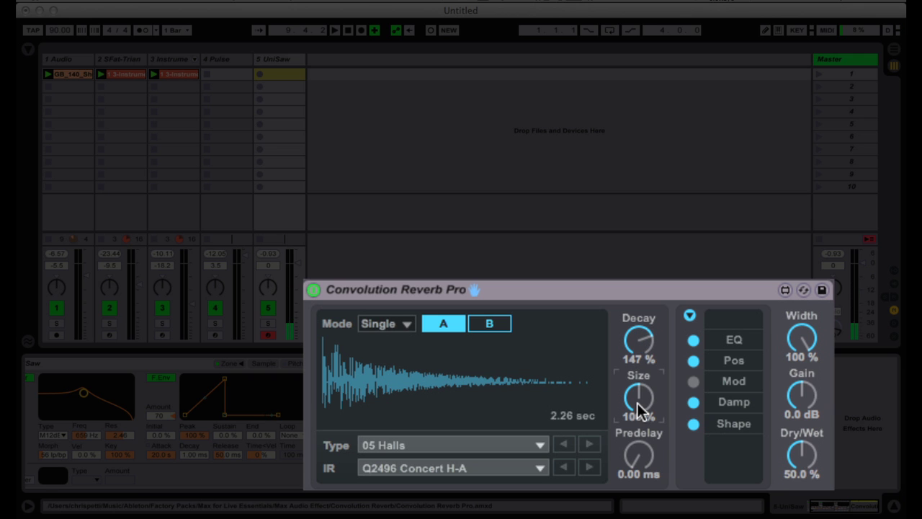
pyautogui.moveTo(638, 403); pyautogui.dragTo(639, 405)
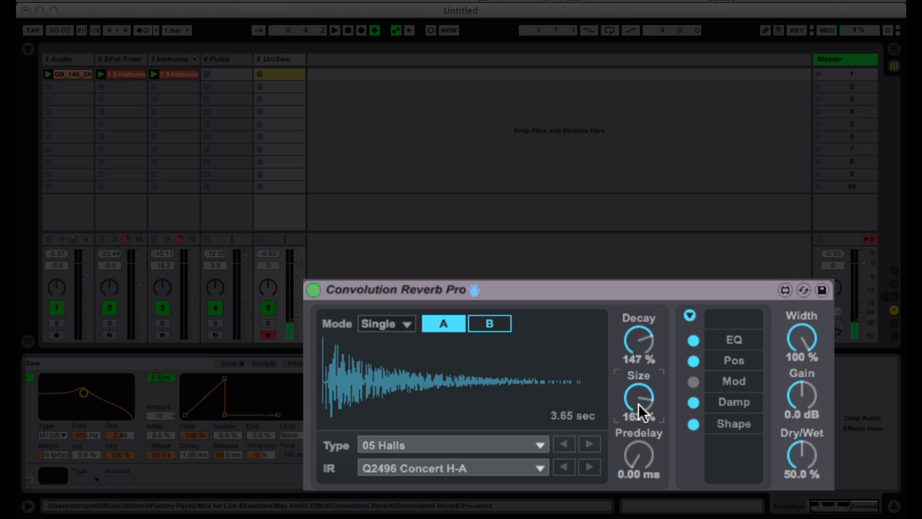
pyautogui.moveTo(644, 402); pyautogui.dragTo(643, 403)
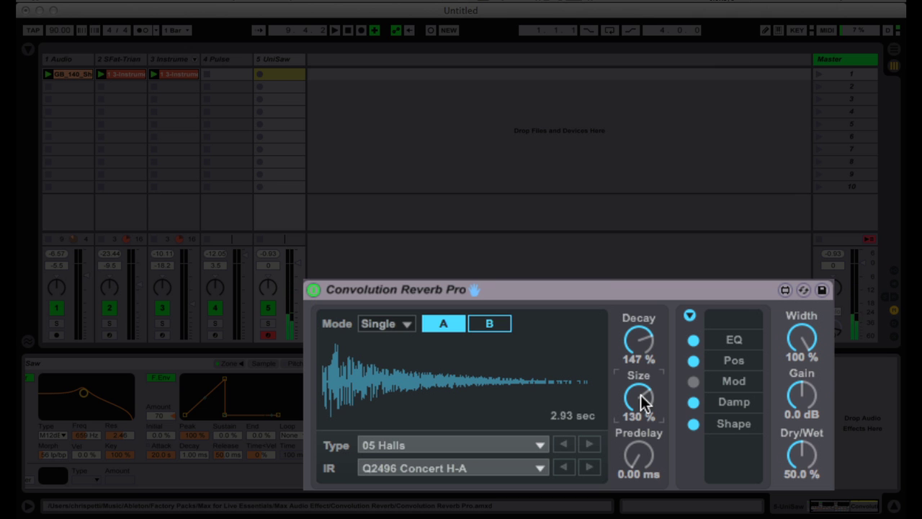
# - Expand the reverb's extra settings, boost EQ band 2 by 12 dB at 1.80 kHz, and set the position depth to -41.7 %
pyautogui.click(690, 317)
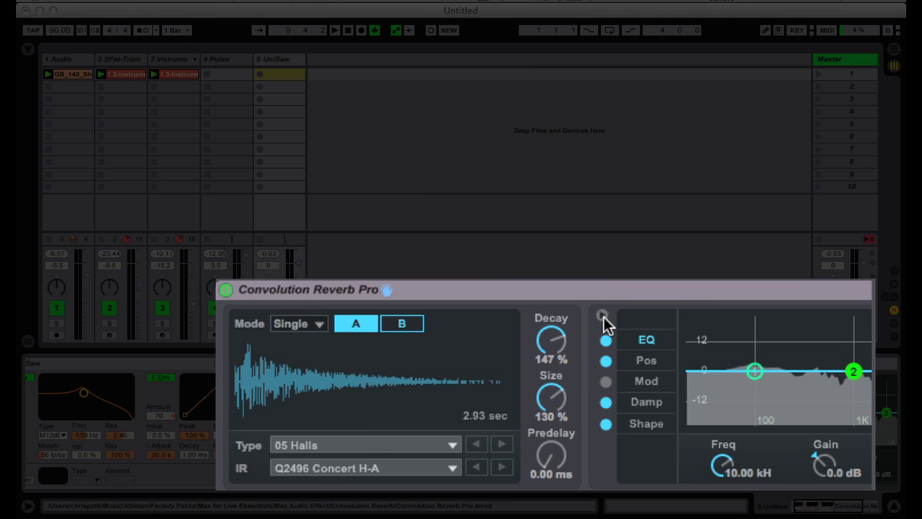
pyautogui.click(743, 393)
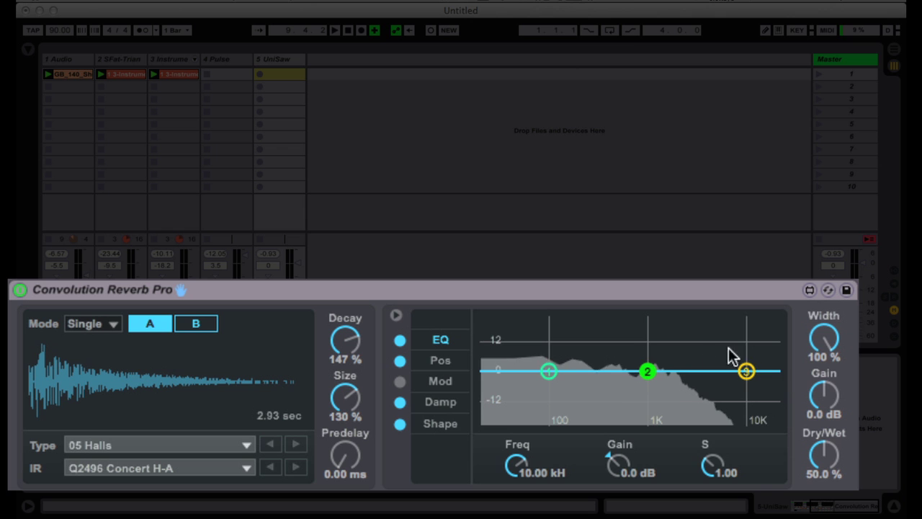
pyautogui.moveTo(647, 371); pyautogui.dragTo(672, 341)
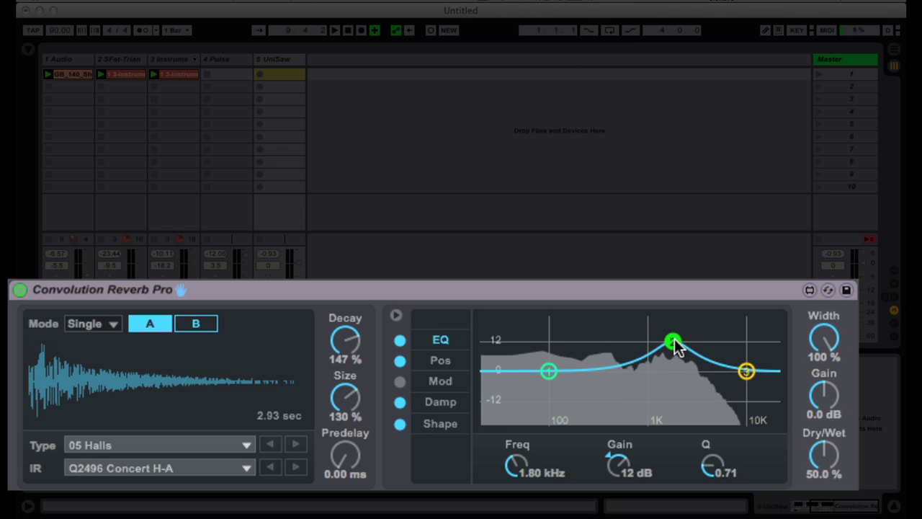
pyautogui.click(441, 360)
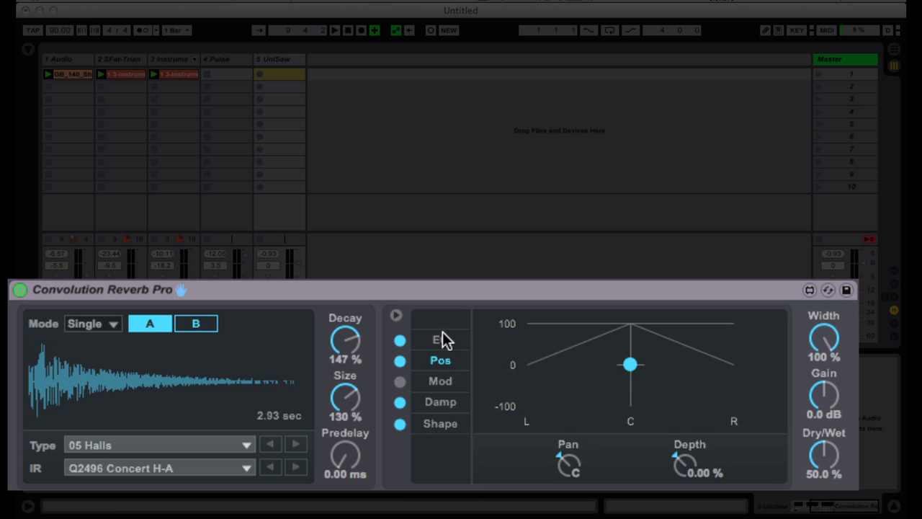
pyautogui.moveTo(631, 363)
pyautogui.mouseDown()
pyautogui.moveTo(591, 343)
pyautogui.moveTo(640, 336)
pyautogui.moveTo(631, 381)
pyautogui.mouseUp()
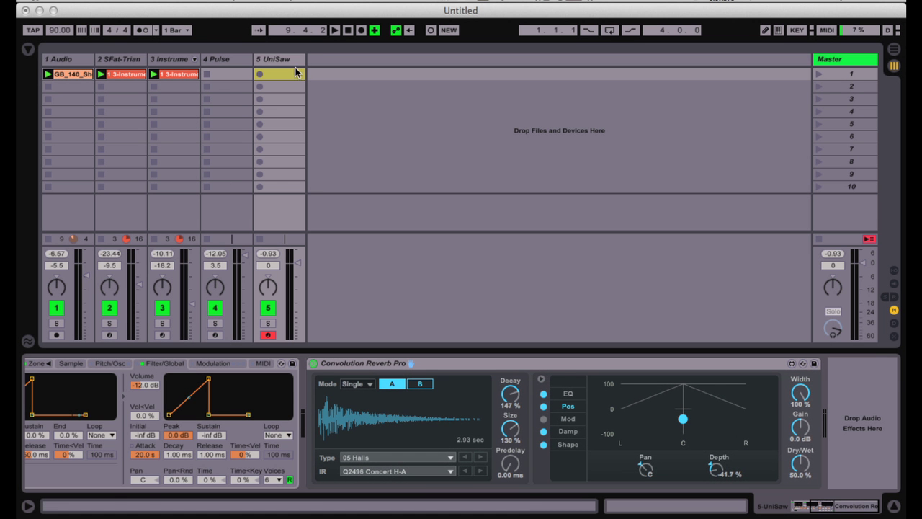
# - Create an empty MIDI clip in UniSaw's first slot, enlarge the note editor, and draw an E3 note filling the whole bar
pyautogui.doubleClick(283, 73)
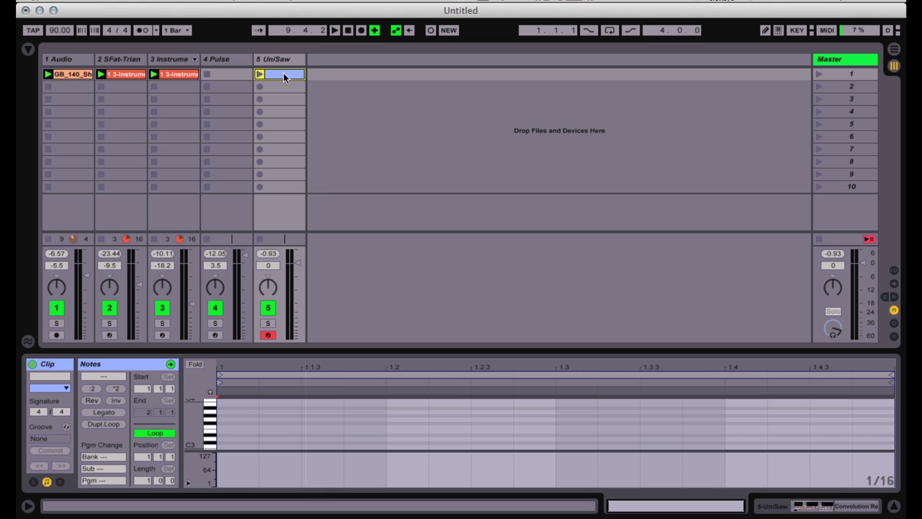
pyautogui.moveTo(514, 351); pyautogui.dragTo(510, 174)
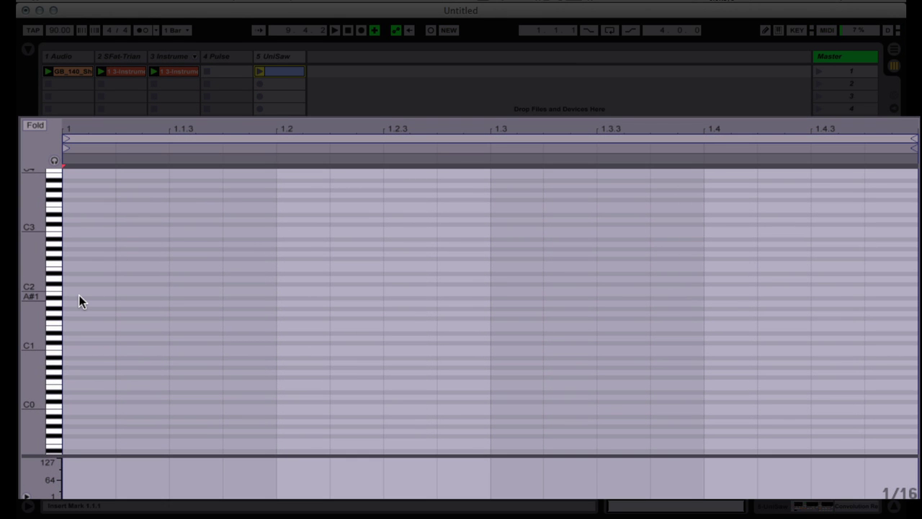
pyautogui.press('d')
pyautogui.click(73, 209)
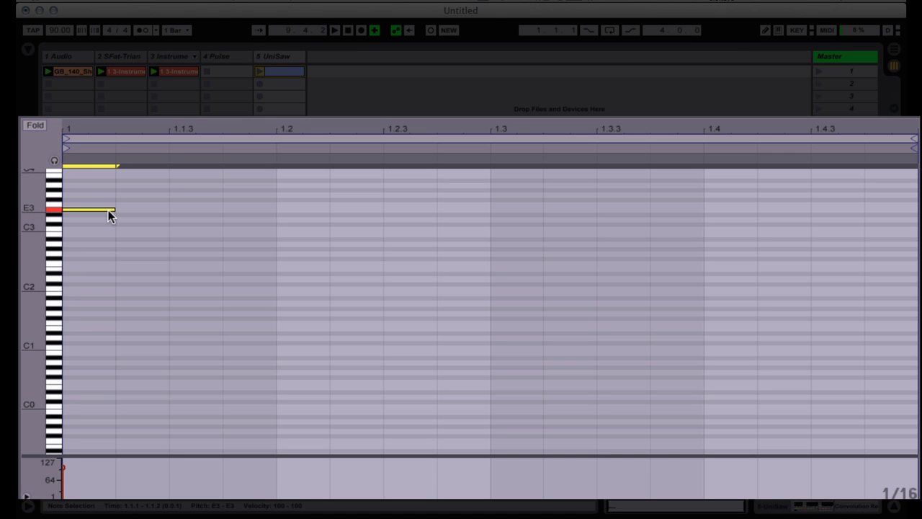
pyautogui.moveTo(119, 208); pyautogui.dragTo(915, 222)
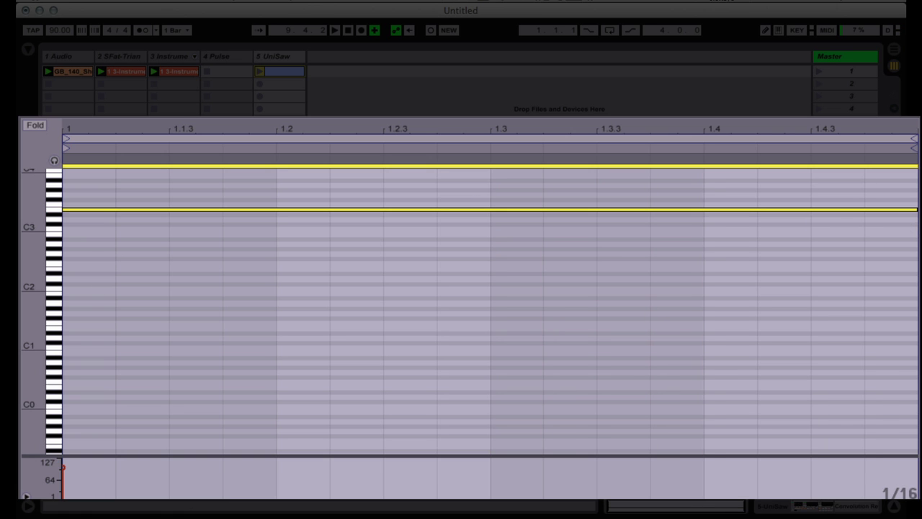
# - Duplicate the clip's content until it spans four bars, and delete the notes in bars 2 and 4
pyautogui.hotkey('ctrl', 'd')
pyautogui.hotkey('ctrl', 'a')
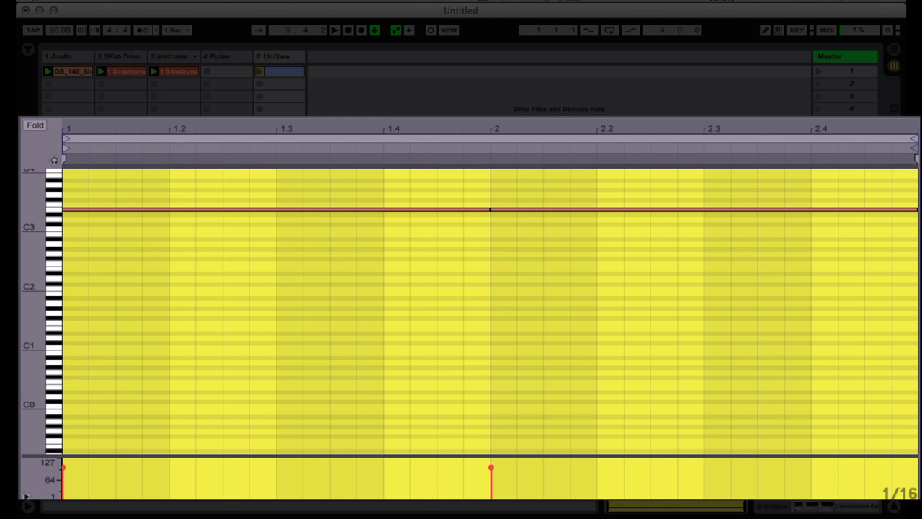
pyautogui.hotkey('ctrl', 'd')
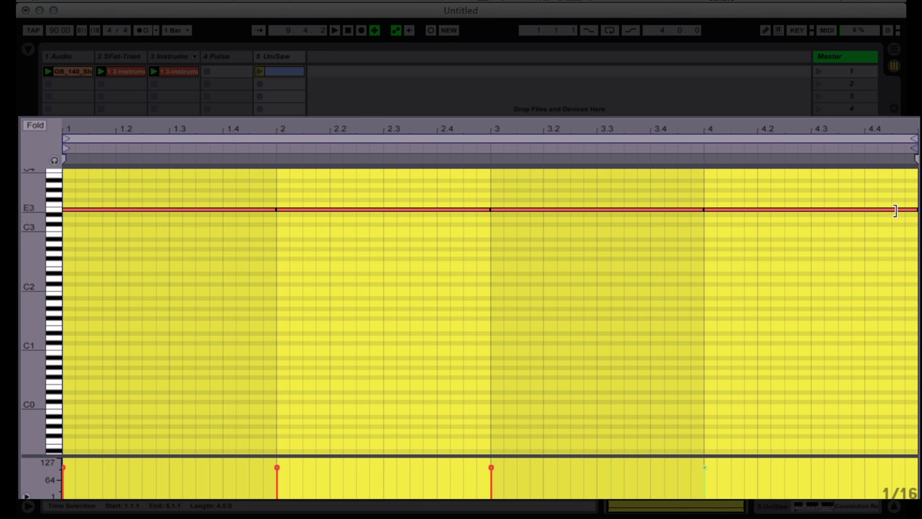
pyautogui.click(723, 210)
pyautogui.press('Delete')
pyautogui.click(334, 209)
pyautogui.press('Delete')
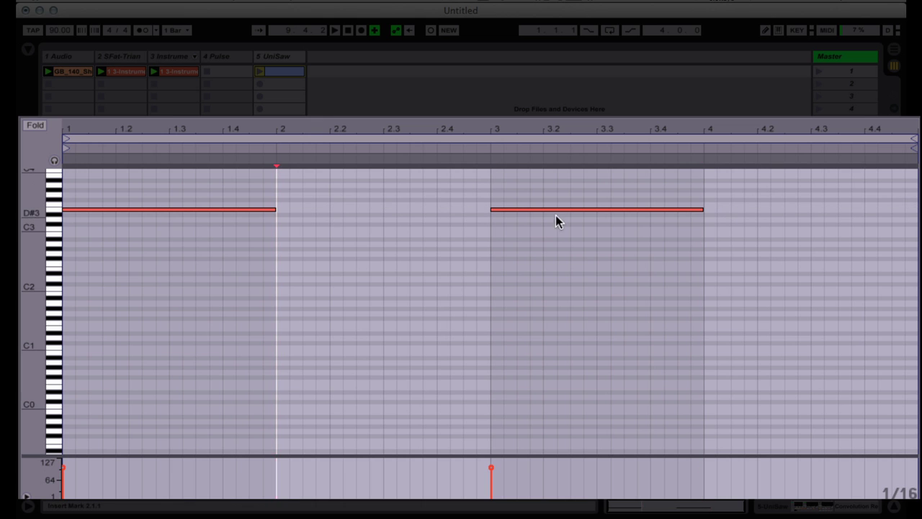
# - Transpose the note in bar 3 up three semitones to G3
pyautogui.click(609, 210)
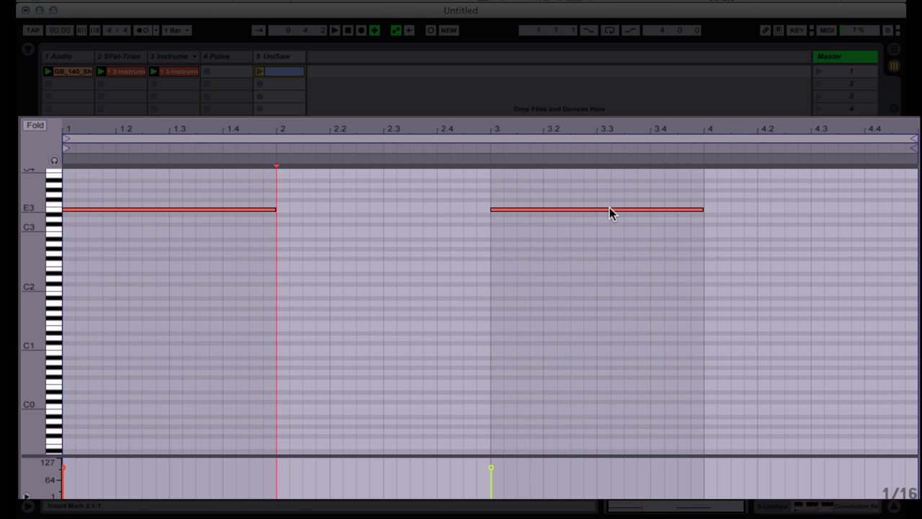
pyautogui.click(610, 210)
pyautogui.press('Up')
pyautogui.press('Up')
pyautogui.press('Up')
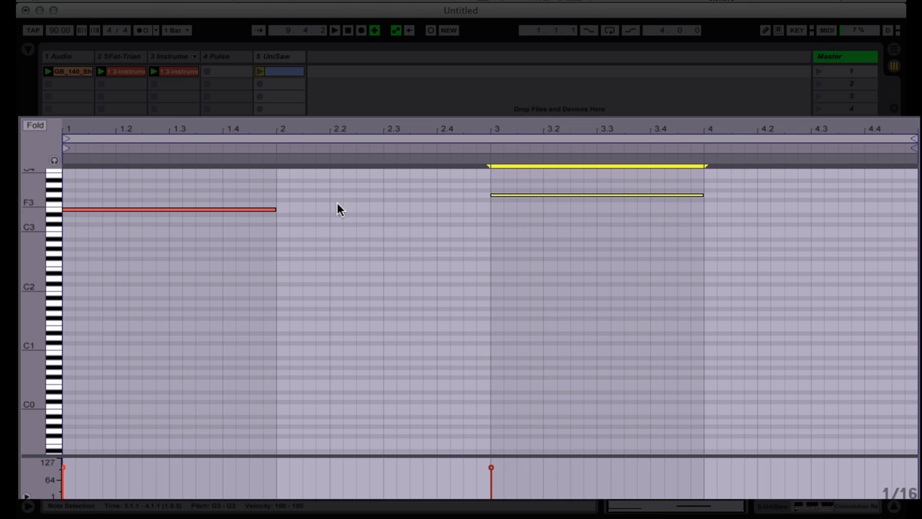
# - Lengthen both notes to two bars each and fold the note editor to show only the used pitches
pyautogui.press('super+a')
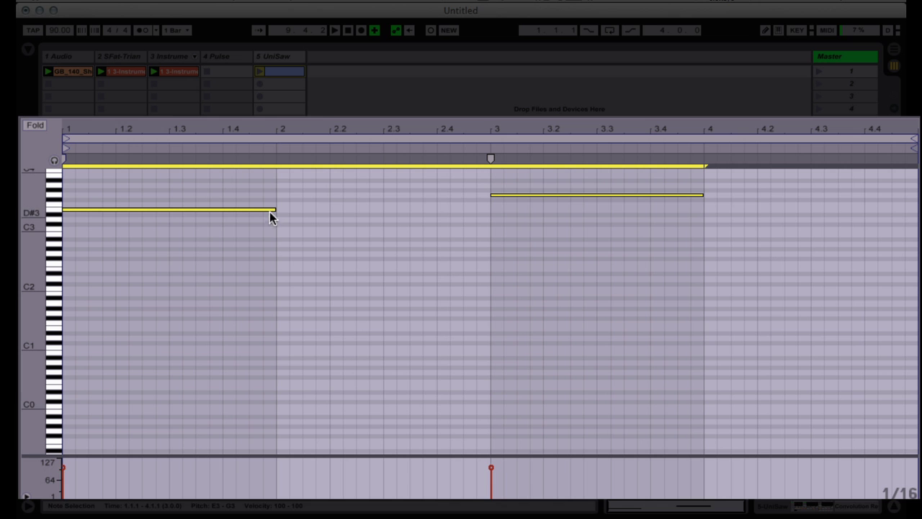
pyautogui.moveTo(275, 209); pyautogui.dragTo(488, 175)
pyautogui.click(32, 125)
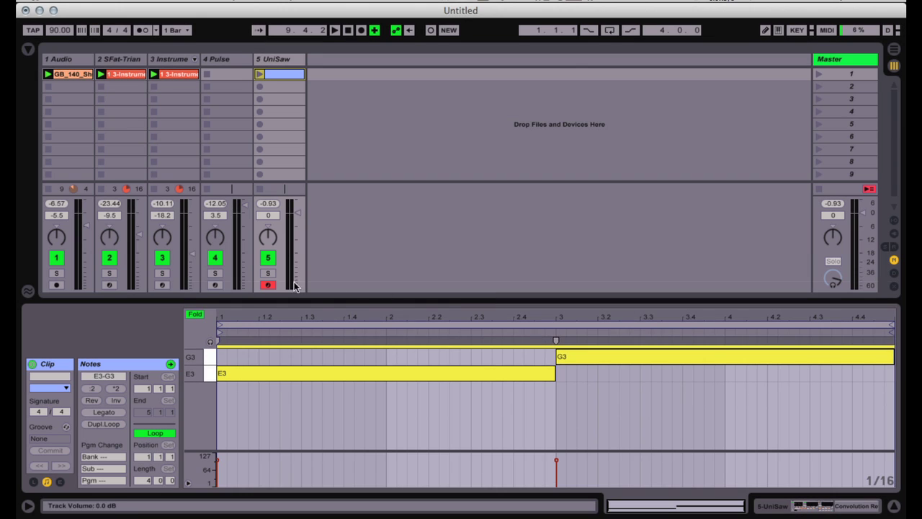
# - Solo the UniSaw track, play its clip, and shorten both notes by one beat so they end at 2.4 and 4.4
pyautogui.click(267, 273)
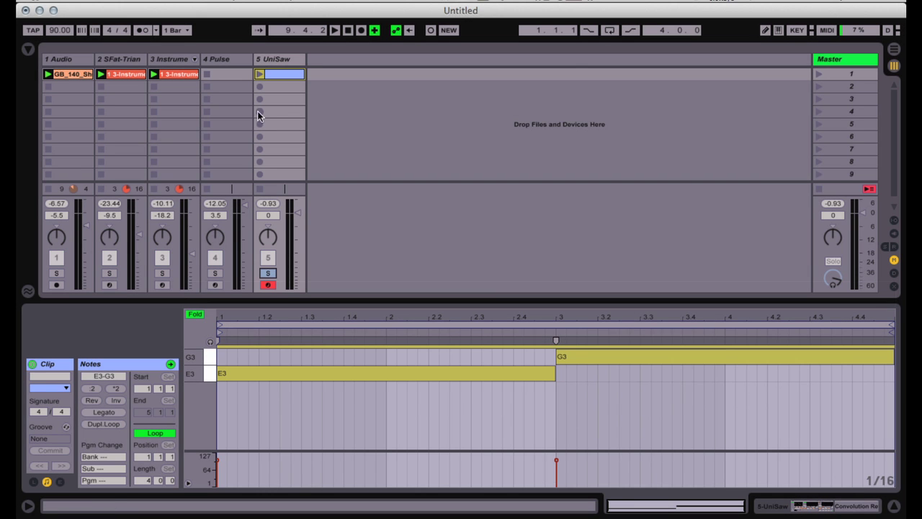
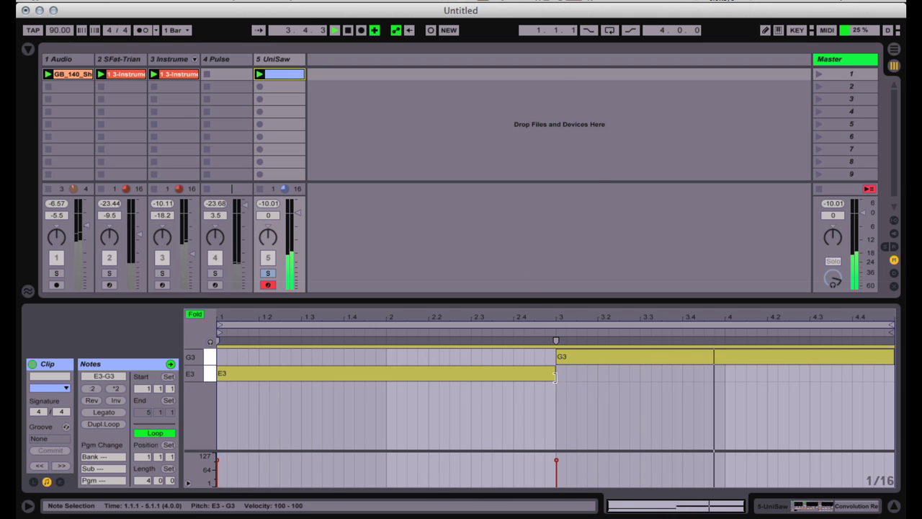
pyautogui.moveTo(554, 378); pyautogui.dragTo(514, 379)
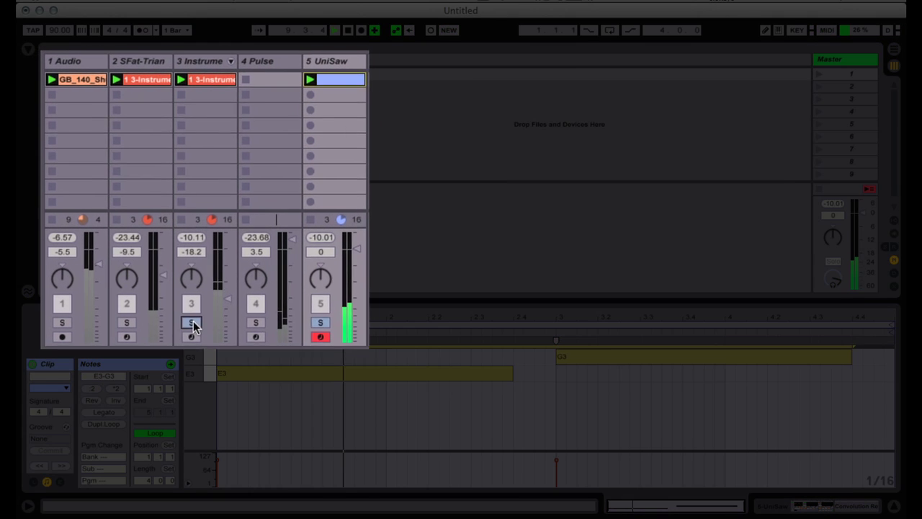
# - Add track 3 to the soloed tracks and set its volume to -18.6 dB
pyautogui.click(191, 322)
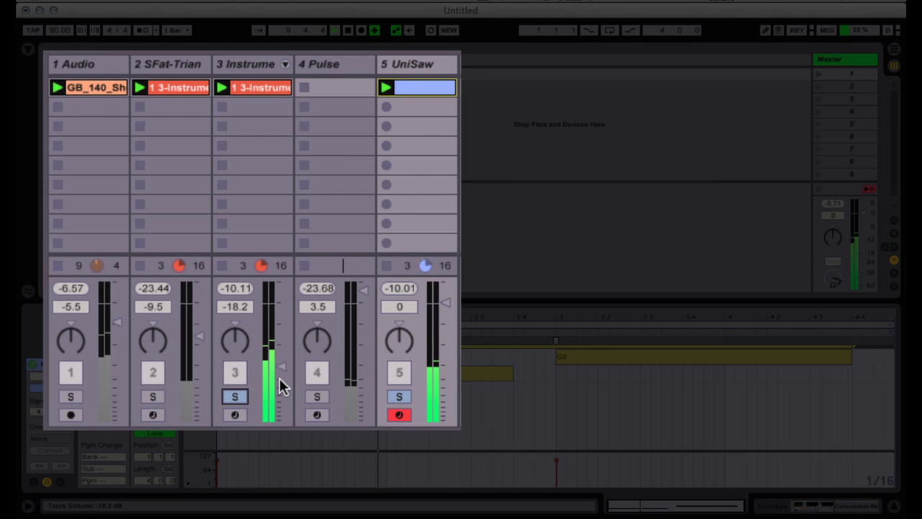
pyautogui.moveTo(226, 299); pyautogui.dragTo(227, 303)
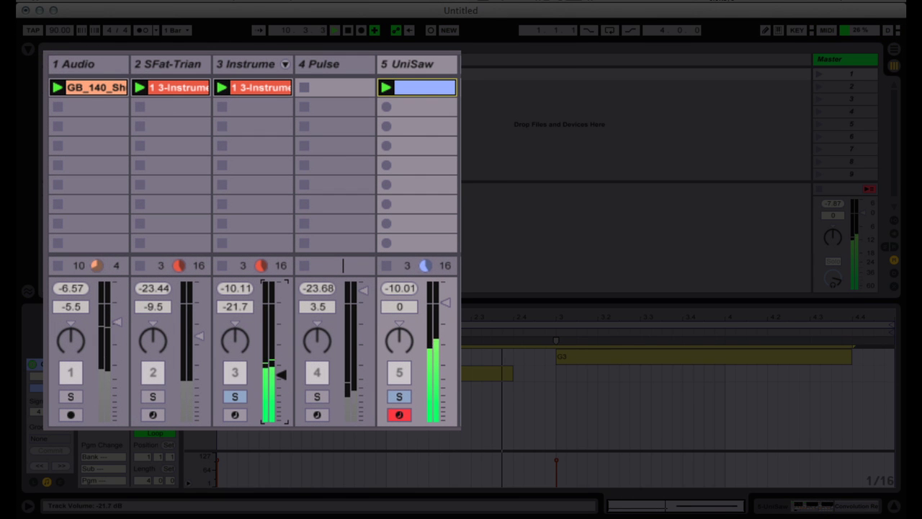
pyautogui.moveTo(227, 304); pyautogui.dragTo(227, 301)
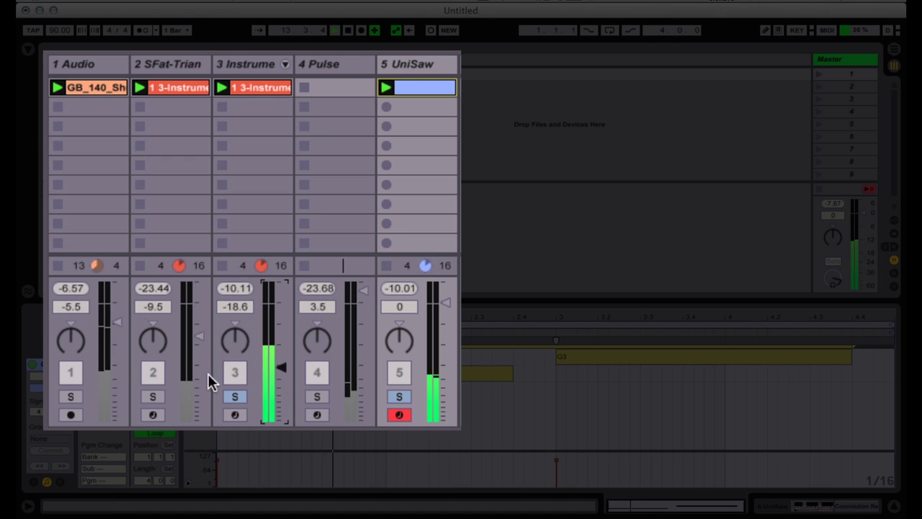
# - Add the SFat-Trian, Audio and Pulse tracks to the solo, shrink the note editor, and raise Pulse's volume to 6.0 dB
pyautogui.click(152, 397)
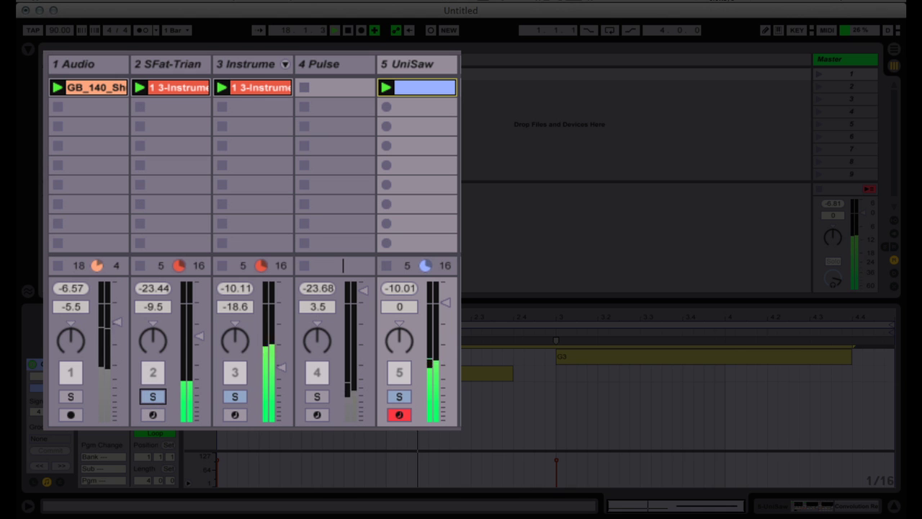
pyautogui.click(71, 397)
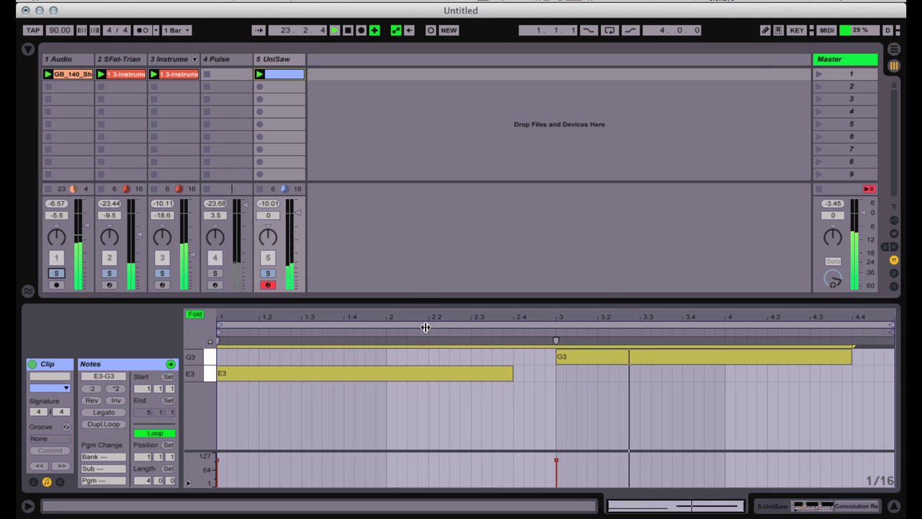
pyautogui.moveTo(408, 303); pyautogui.dragTo(409, 355)
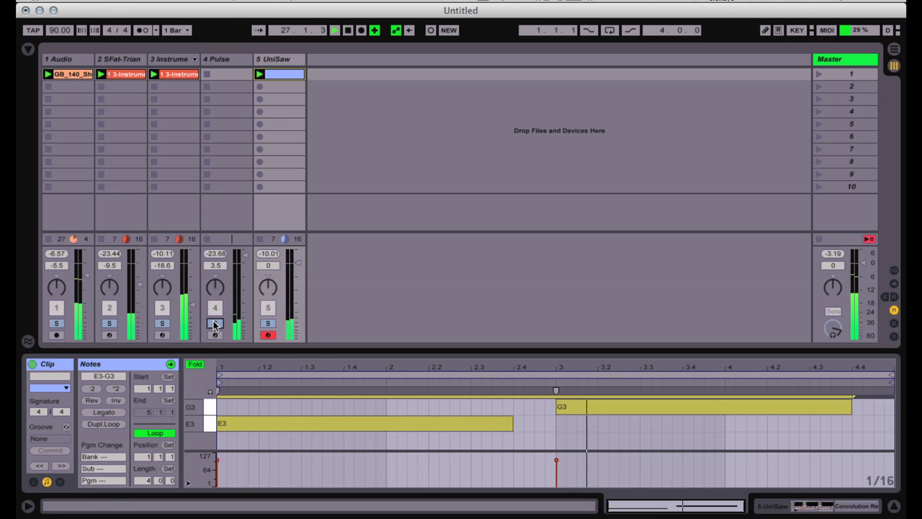
pyautogui.moveTo(215, 265); pyautogui.dragTo(215, 245)
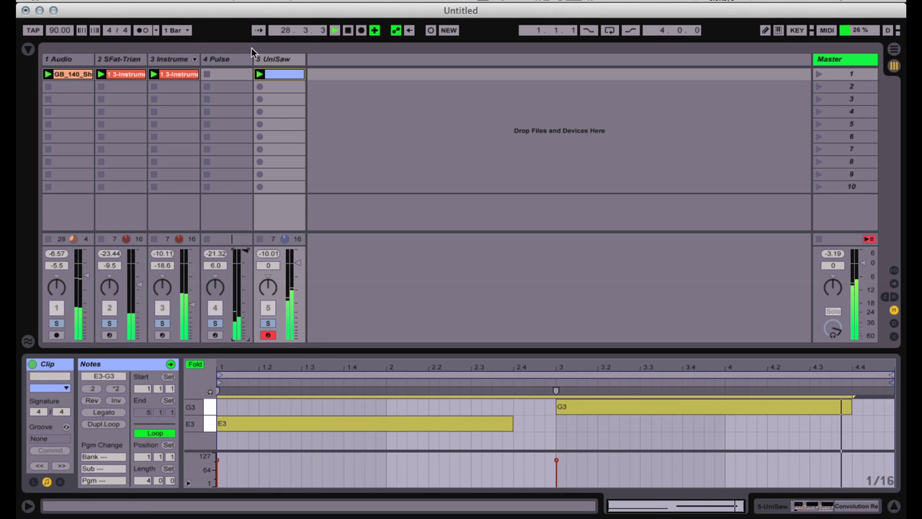